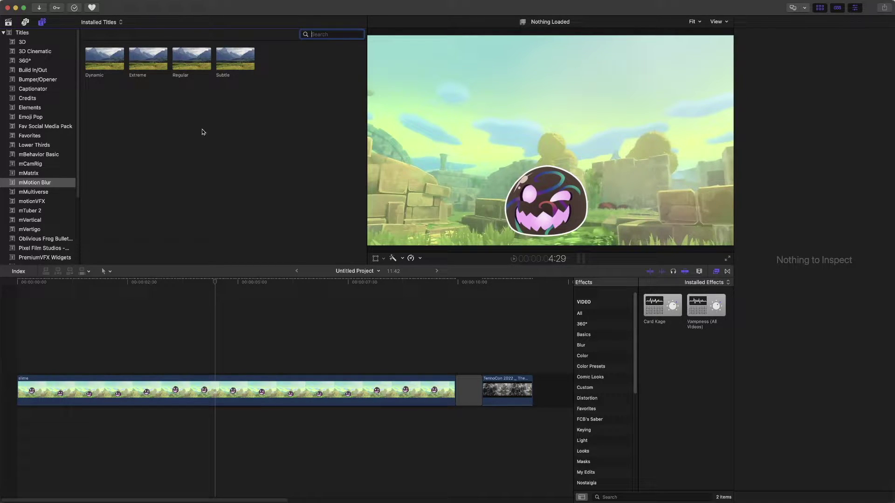
- Place the Regular mMotion Blur title above the slime clip and trim its end to match the clip
{"action": "left_click_drag", "start_coordinate": [190, 65], "coordinate": [19, 360]}
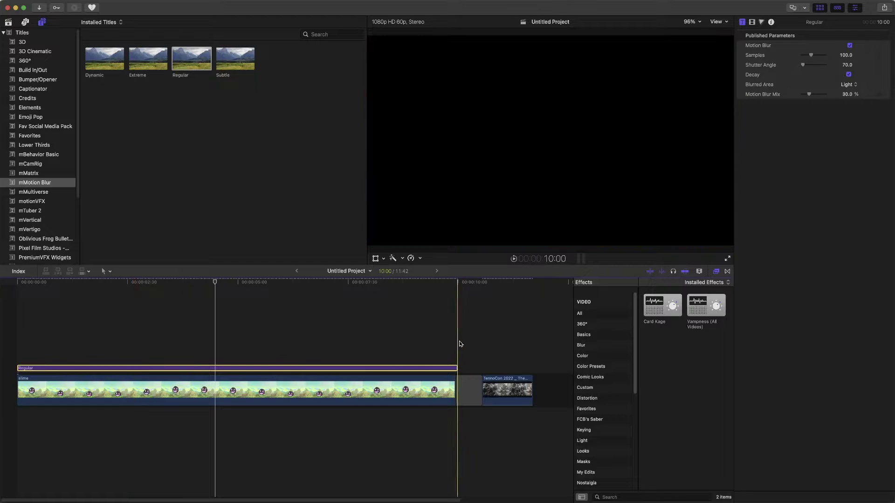
{"action": "left_click_drag", "start_coordinate": [455, 367], "coordinate": [454, 368]}
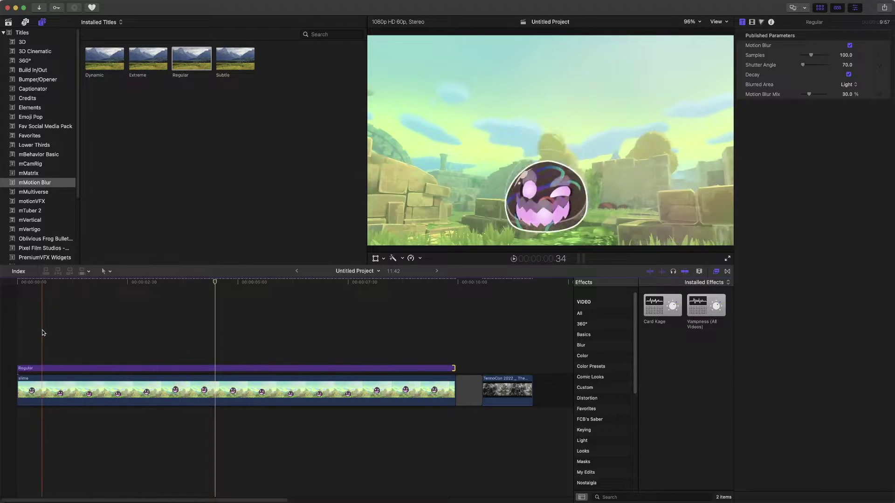
- Disable the Regular title above the slime clip, turn off skimming, and play the clip without the blur
{"action": "left_click", "coordinate": [16, 330]}
{"action": "left_click", "coordinate": [58, 369]}
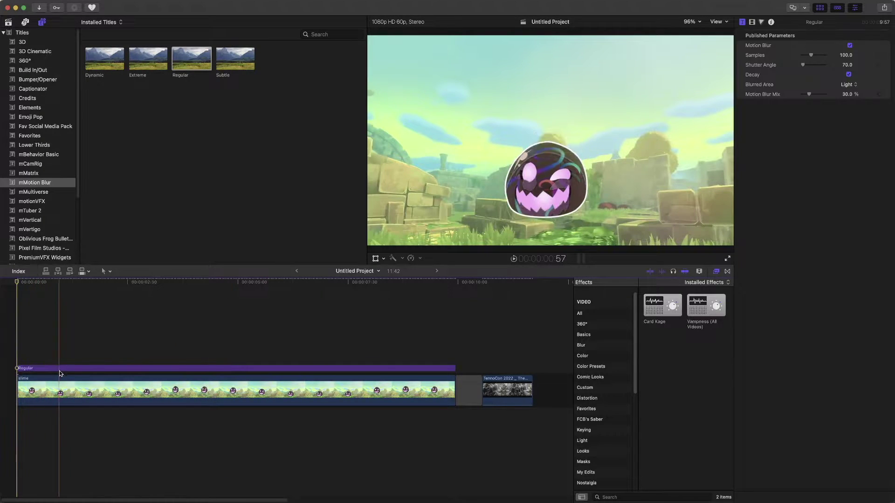
{"action": "left_click", "coordinate": [63, 369]}
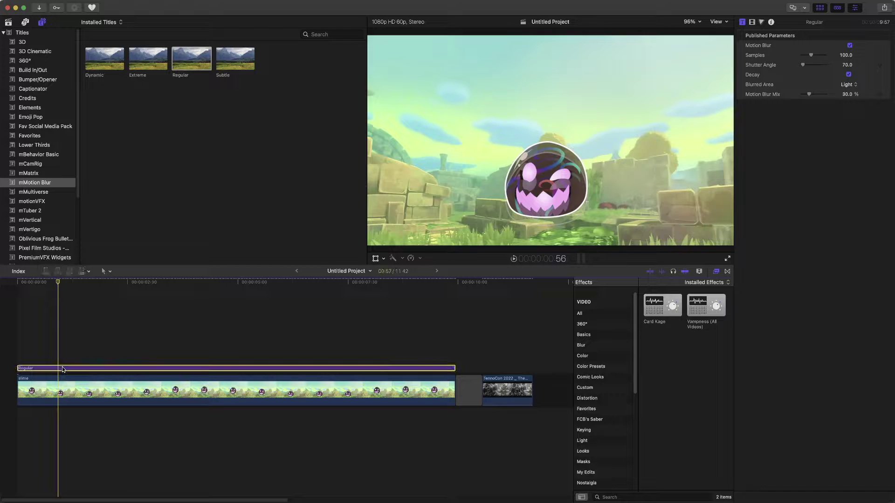
{"action": "left_click", "coordinate": [25, 313]}
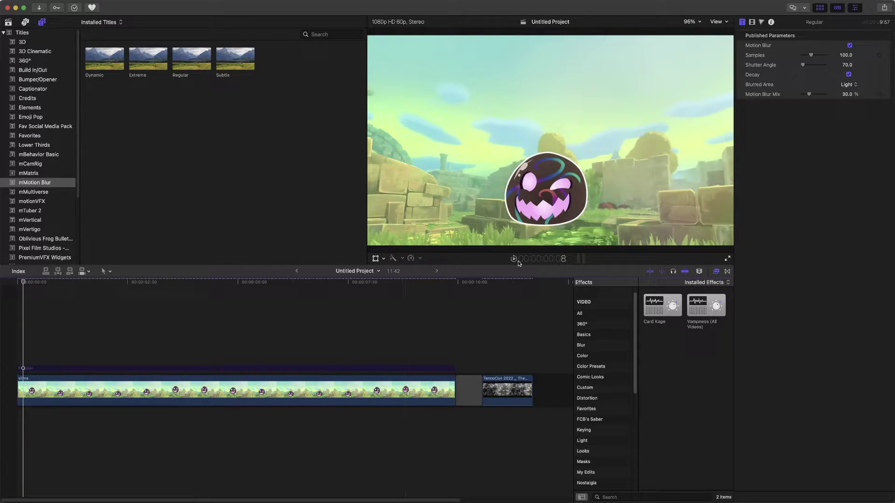
{"action": "left_click", "coordinate": [651, 273]}
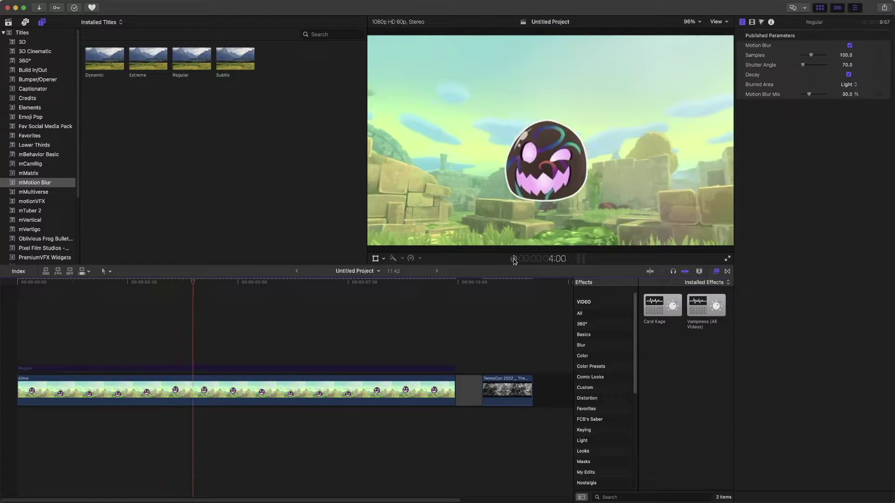
{"action": "left_click", "coordinate": [513, 259]}
- Re-enable the Regular title and play the slime clip from its start with the motion blur applied
{"action": "left_click", "coordinate": [308, 370]}
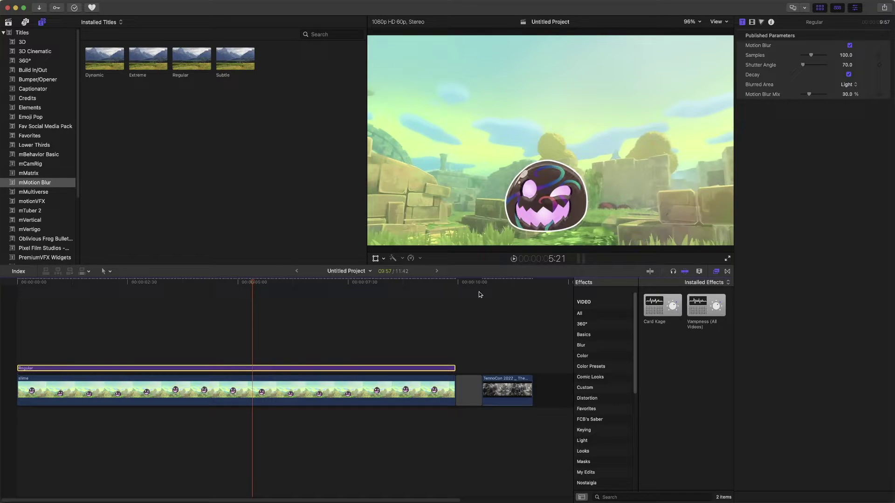
{"action": "left_click", "coordinate": [19, 290]}
{"action": "left_click", "coordinate": [514, 259]}
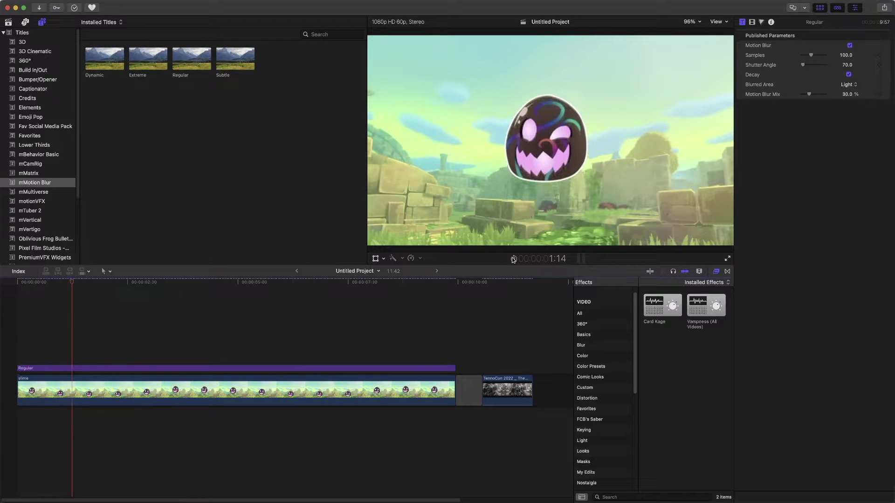
{"action": "left_click", "coordinate": [513, 259]}
- Raise the Regular title's Samples to 206.38 and preview the slime clip
{"action": "left_click", "coordinate": [321, 368]}
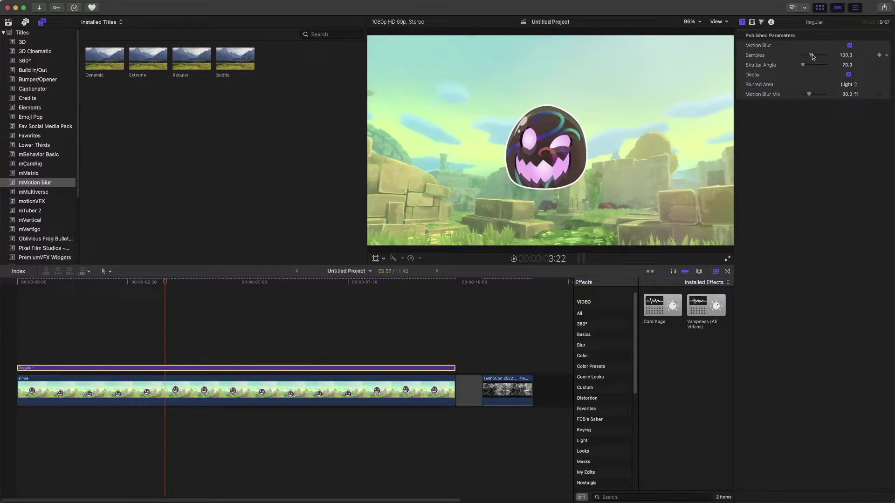
{"action": "left_click_drag", "start_coordinate": [812, 56], "coordinate": [824, 57]}
{"action": "left_click", "coordinate": [514, 260]}
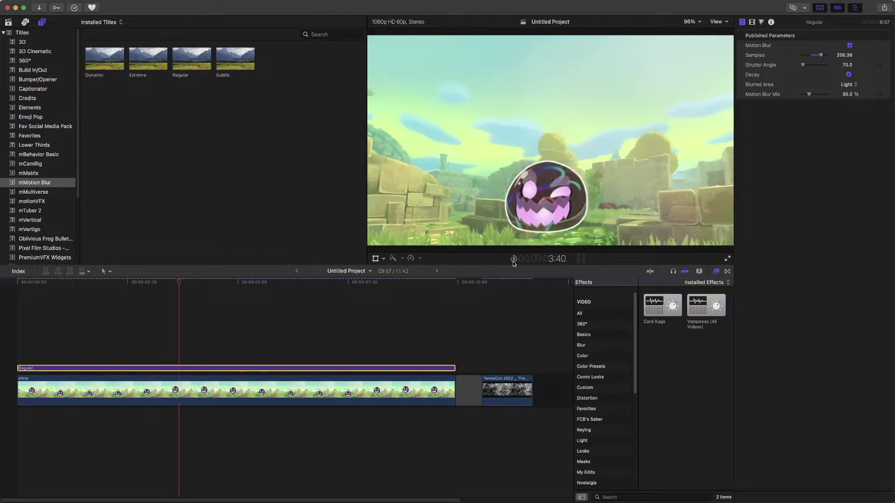
{"action": "key", "text": "space"}
- Set the Regular title's Shutter Angle to 134.12 and play the slime clip from its start
{"action": "left_click", "coordinate": [805, 65]}
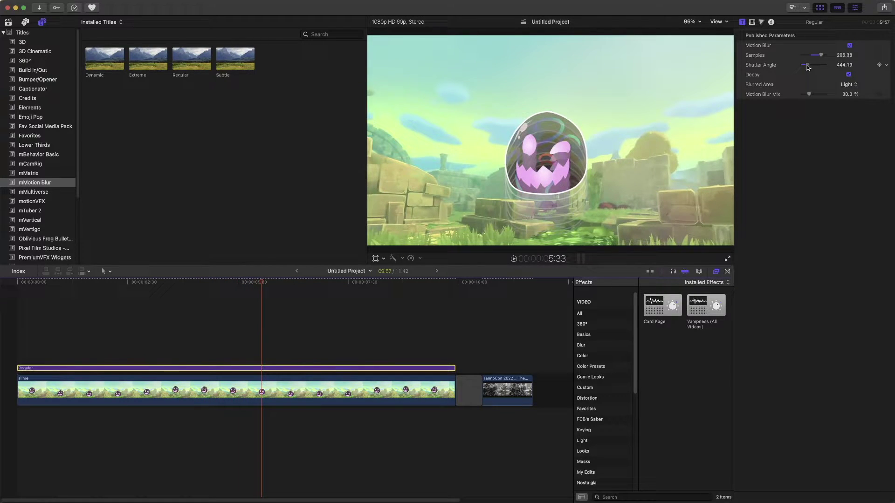
{"action": "left_click_drag", "start_coordinate": [807, 67], "coordinate": [804, 66]}
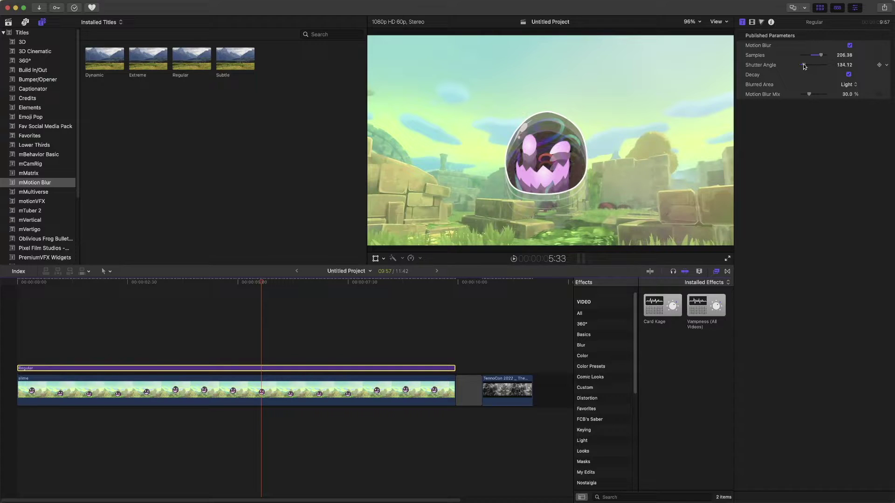
{"action": "left_click", "coordinate": [21, 283]}
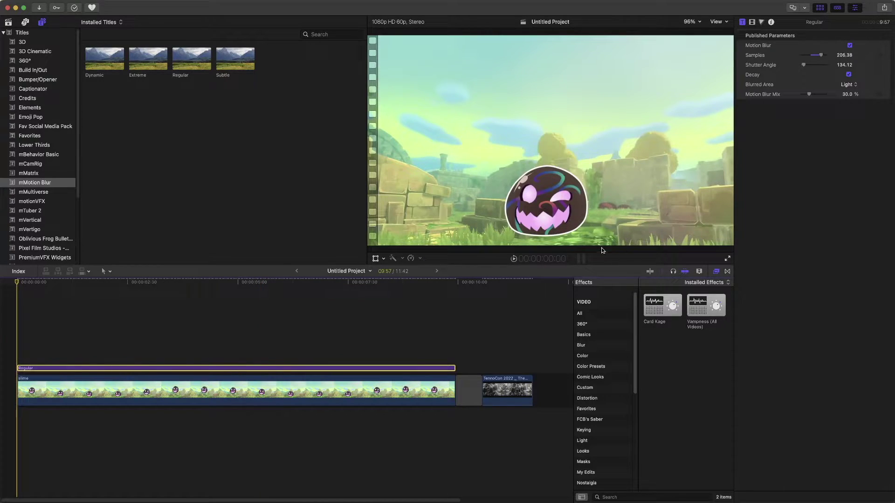
{"action": "left_click", "coordinate": [513, 260]}
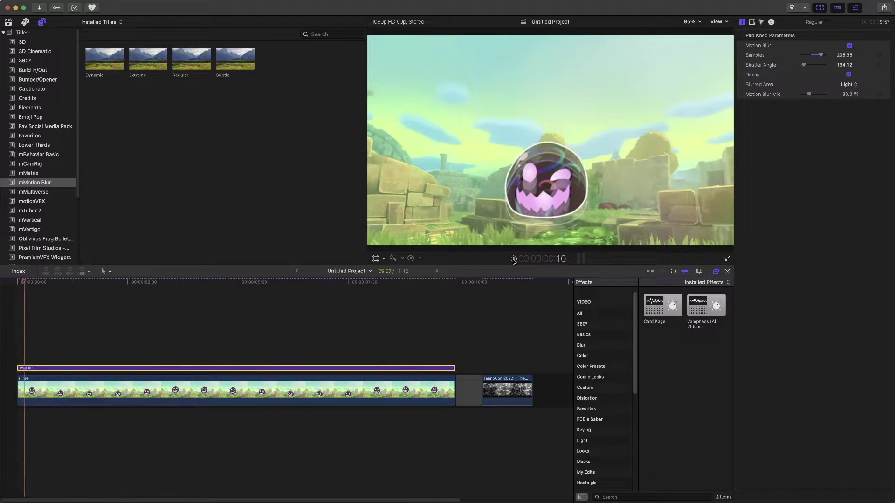
{"action": "left_click", "coordinate": [514, 259]}
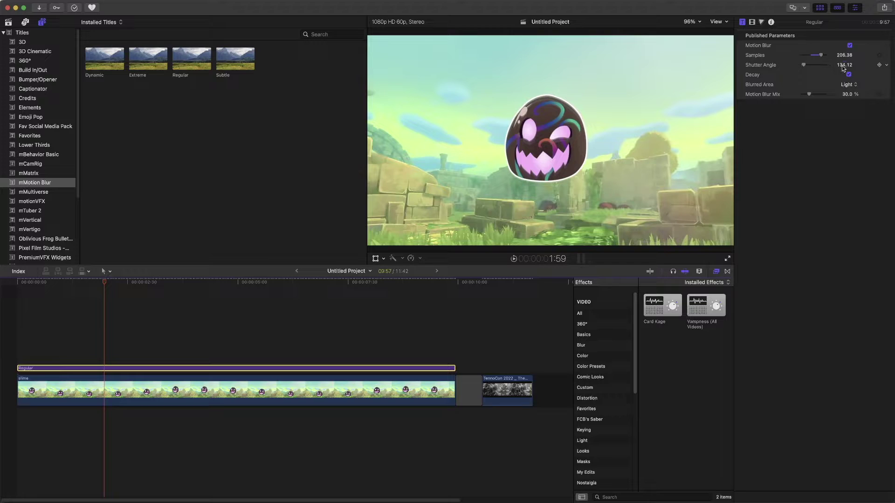
- Increase the Regular title's Shutter Angle to 1241.12 and preview the stronger blur trails
{"action": "left_click_drag", "start_coordinate": [846, 65], "coordinate": [867, 65]}
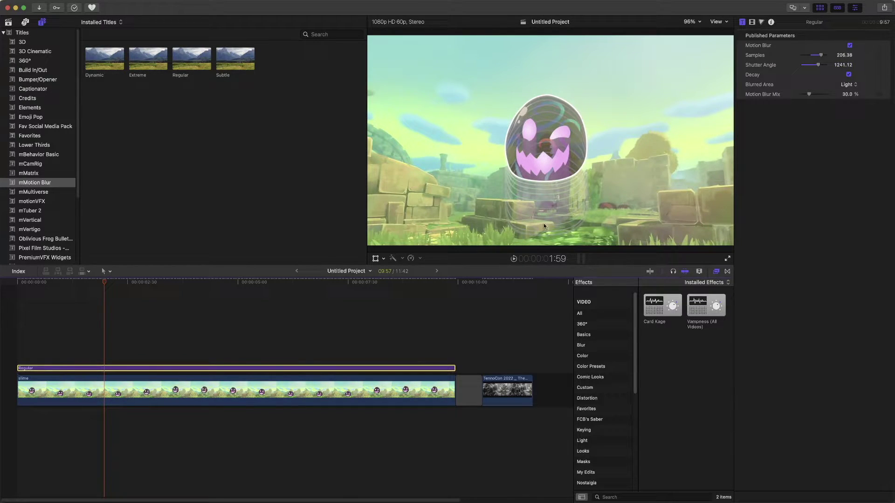
{"action": "left_click", "coordinate": [514, 259]}
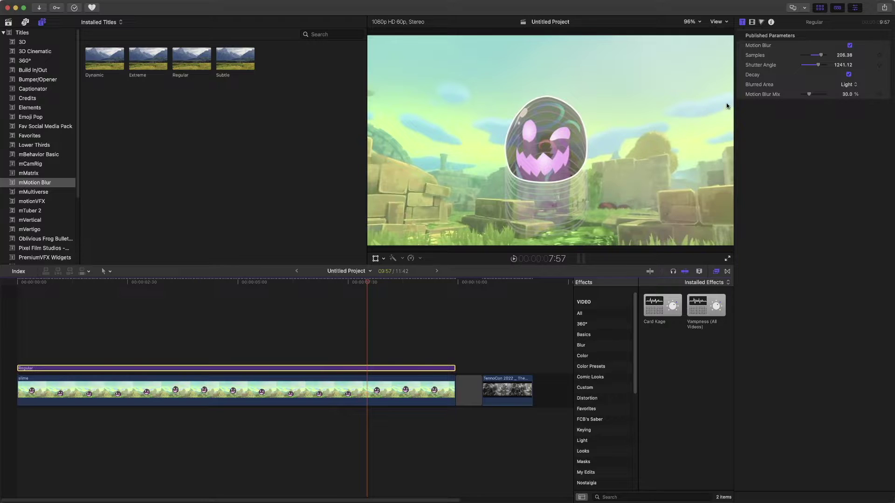
- Lower the Regular title's Samples to 15 and play the slime clip again from its start
{"action": "double_click", "coordinate": [844, 55]}
{"action": "type", "text": "0"}
{"action": "key", "text": "Return"}
{"action": "left_click_drag", "start_coordinate": [847, 55], "coordinate": [856, 54]}
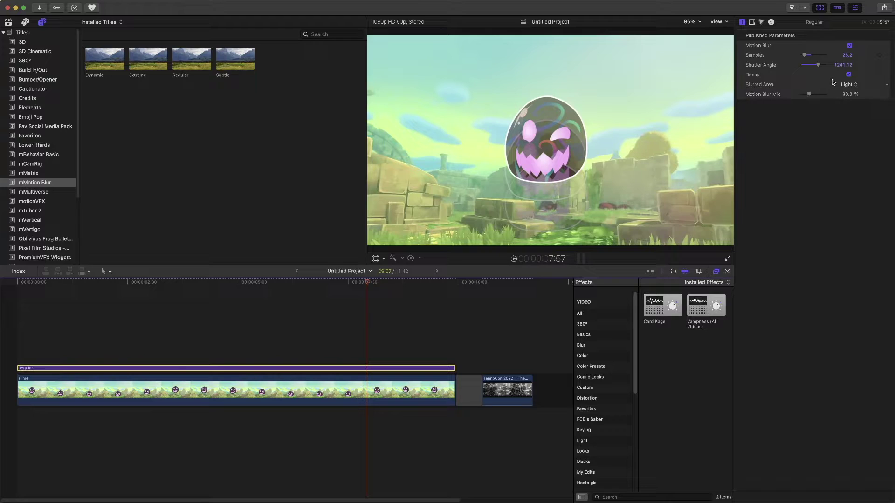
{"action": "left_click", "coordinate": [847, 54]}
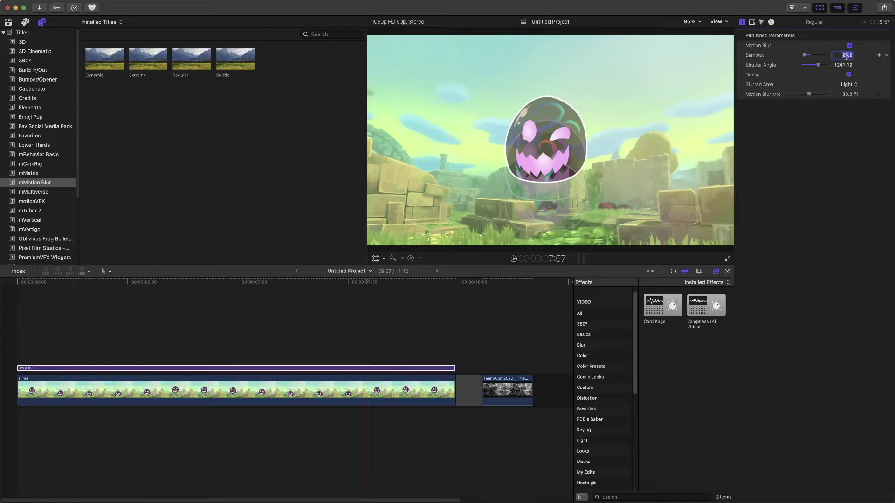
{"action": "type", "text": "16"}
{"action": "key", "text": "Return"}
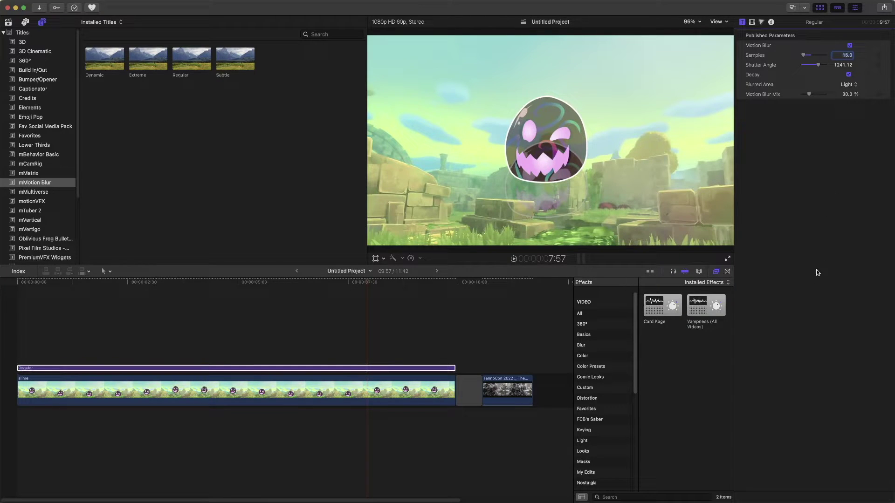
{"action": "left_click", "coordinate": [22, 283]}
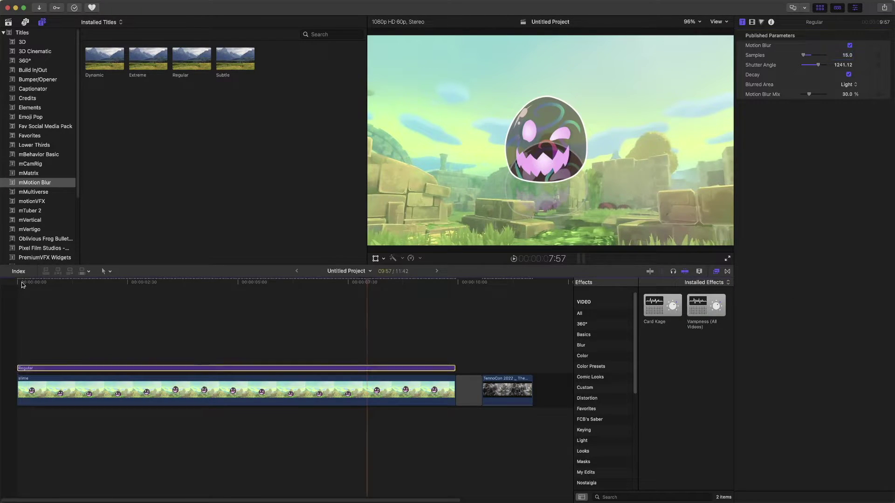
{"action": "left_click", "coordinate": [512, 259]}
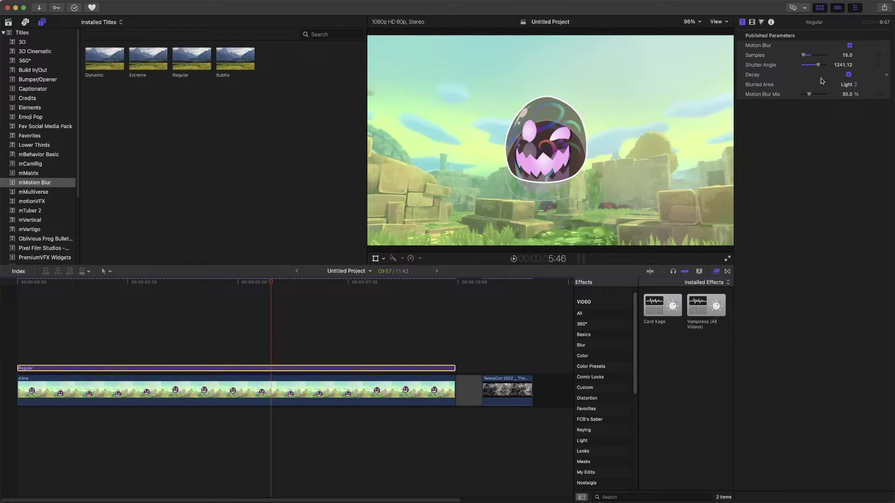
- Set the Regular title's Samples to 256 and Shutter Angle to 900, and preview the slime clip
{"action": "left_click_drag", "start_coordinate": [847, 55], "coordinate": [867, 55]}
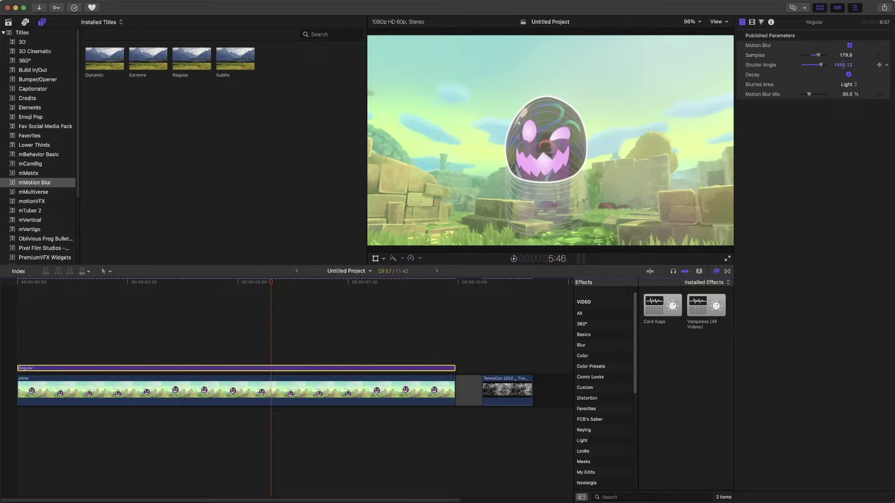
{"action": "left_click_drag", "start_coordinate": [843, 65], "coordinate": [845, 53]}
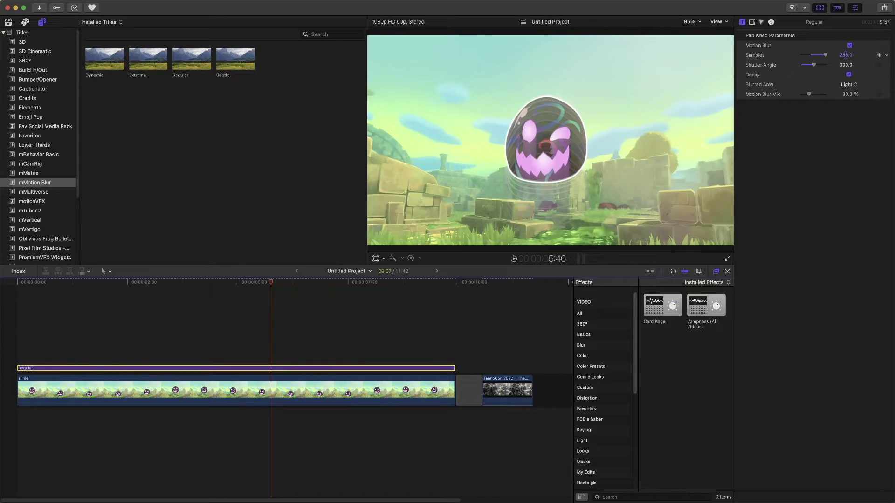
{"action": "left_click_drag", "start_coordinate": [825, 55], "coordinate": [836, 60]}
{"action": "left_click", "coordinate": [513, 261]}
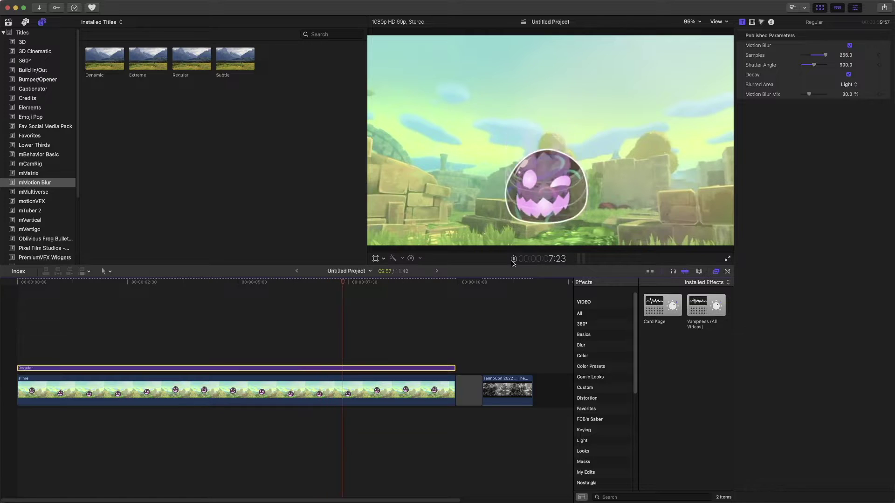
{"action": "left_click", "coordinate": [512, 261]}
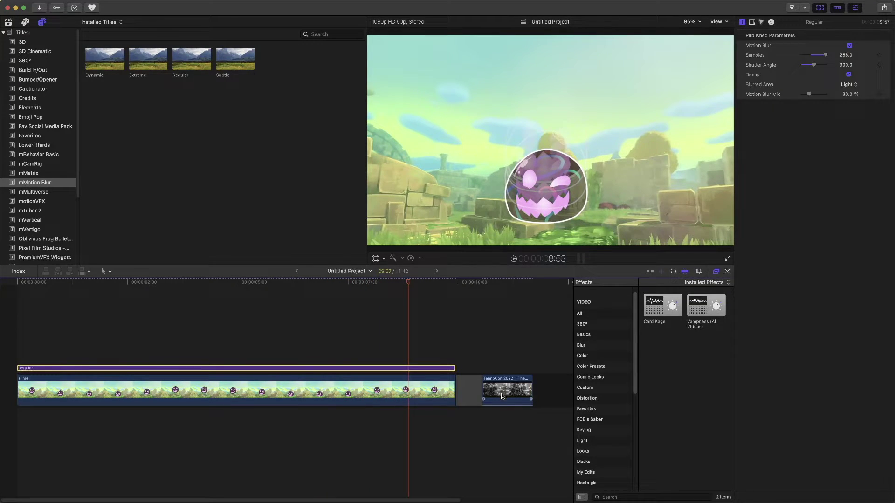
- Place the Dynamic mMotion Blur title above the TennoCon 2022 clip and trim it to the clip's end
{"action": "left_click", "coordinate": [495, 282]}
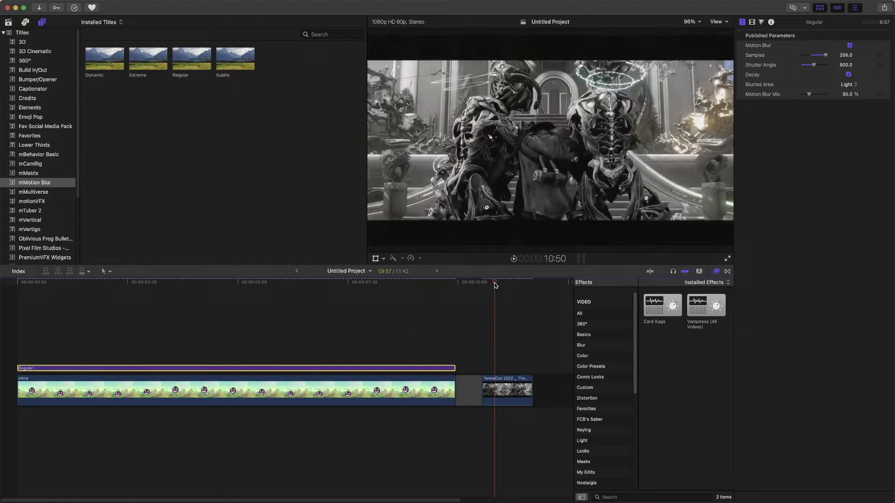
{"action": "mouse_move", "coordinate": [496, 285]}
{"action": "left_mouse_down"}
{"action": "mouse_move", "coordinate": [510, 287]}
{"action": "mouse_move", "coordinate": [486, 287]}
{"action": "mouse_move", "coordinate": [501, 289]}
{"action": "left_mouse_up"}
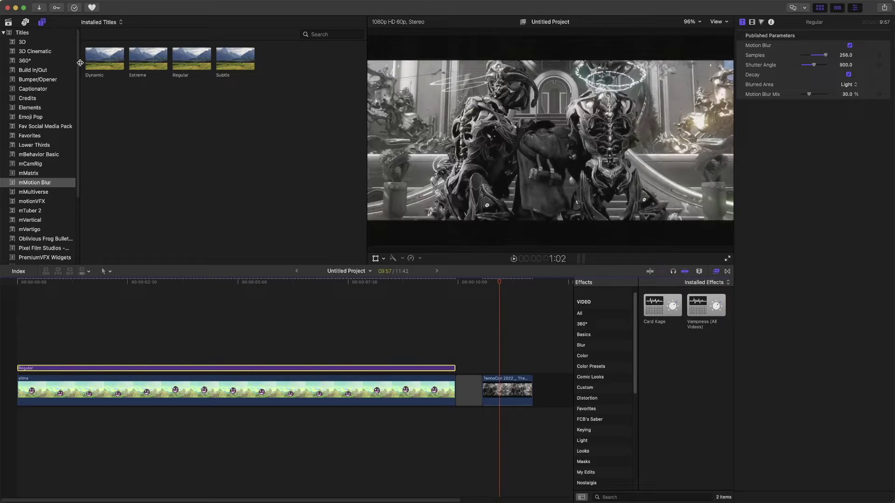
{"action": "left_click_drag", "start_coordinate": [105, 60], "coordinate": [485, 368]}
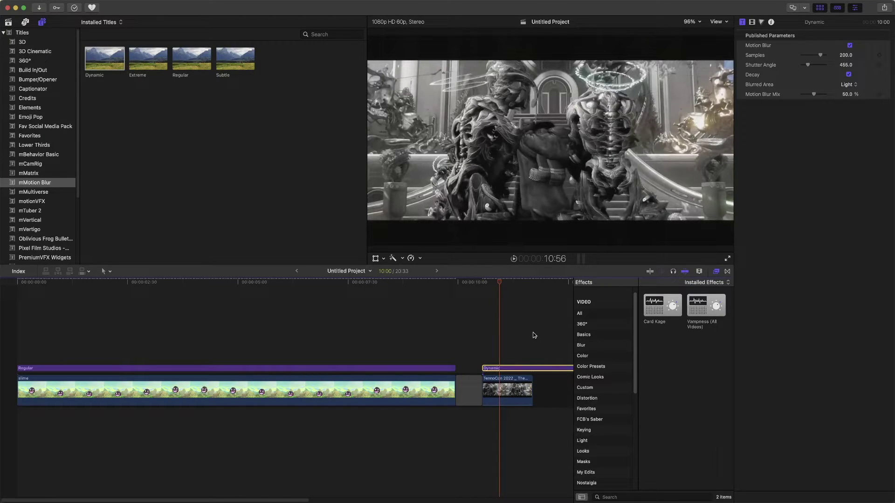
{"action": "left_click", "coordinate": [535, 281]}
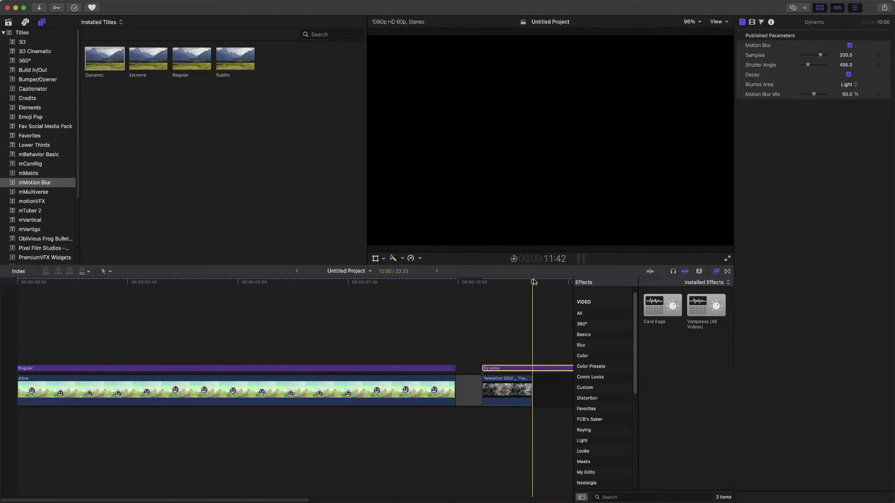
{"action": "key", "text": "alt+bracketright"}
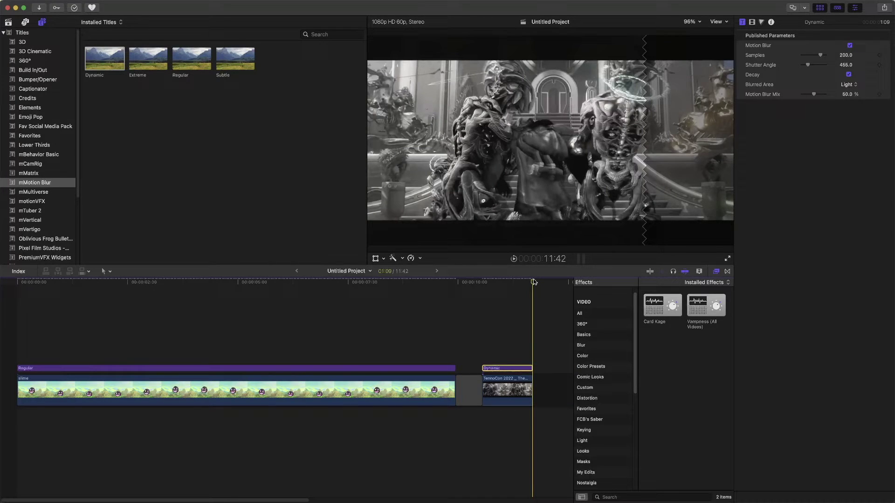
- Play the TennoCon 2022 clip from its start to review the Dynamic motion blur
{"action": "left_click", "coordinate": [486, 288]}
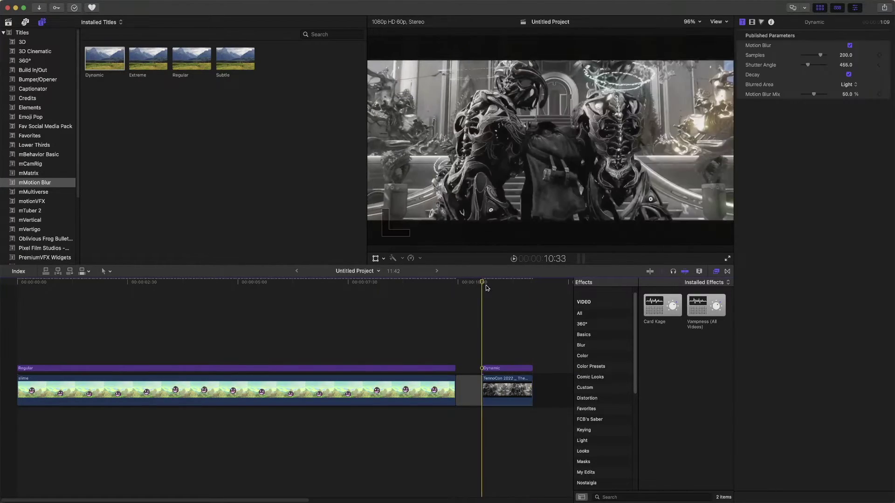
{"action": "left_click", "coordinate": [513, 260]}
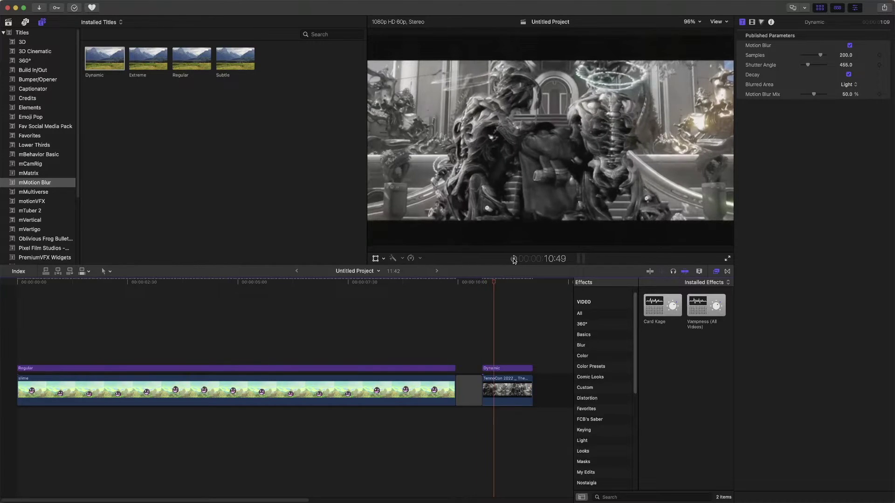
{"action": "left_click", "coordinate": [513, 259]}
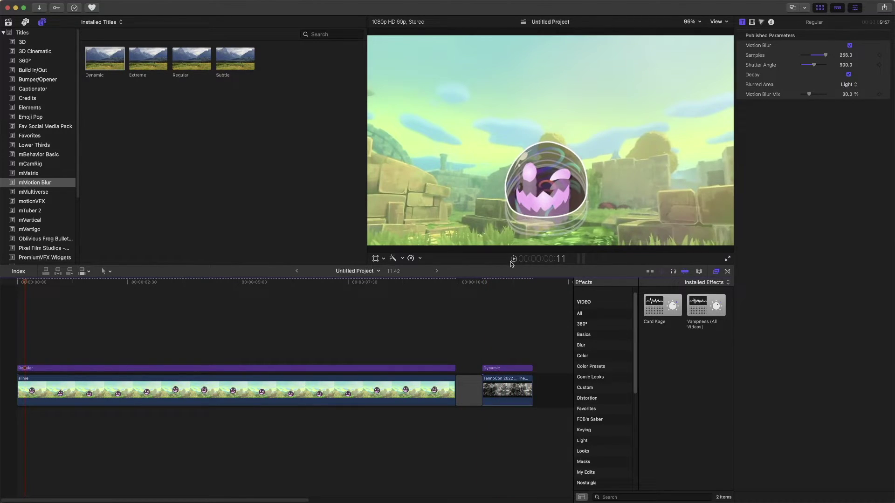
{"action": "scroll", "coordinate": [497, 334], "scroll_direction": "right", "scroll_amount": 8}
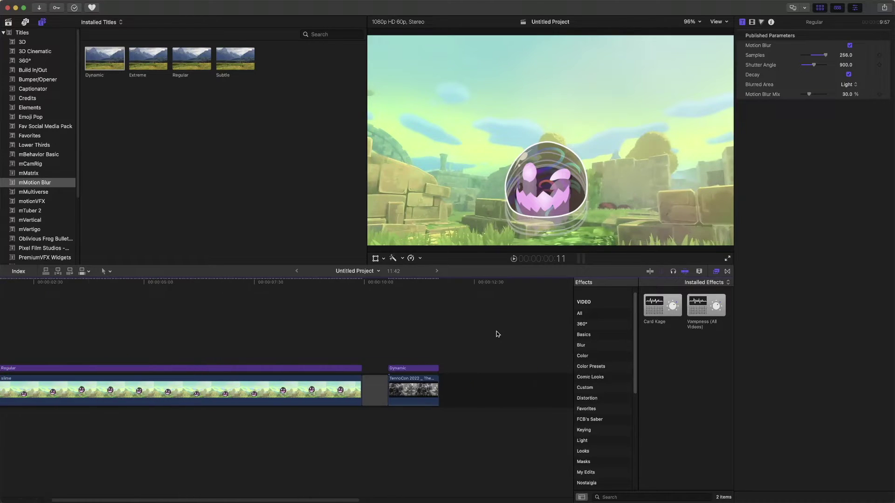
- Extend the TennoCon 2022 clip and its Dynamic title to the same end, about 6 seconds long, and play them
{"action": "left_click", "coordinate": [330, 392]}
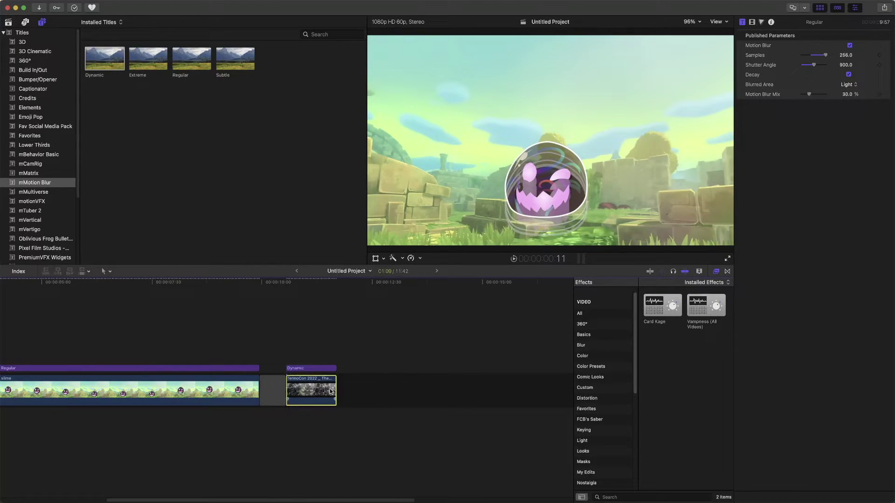
{"action": "left_click_drag", "start_coordinate": [329, 392], "coordinate": [545, 393]}
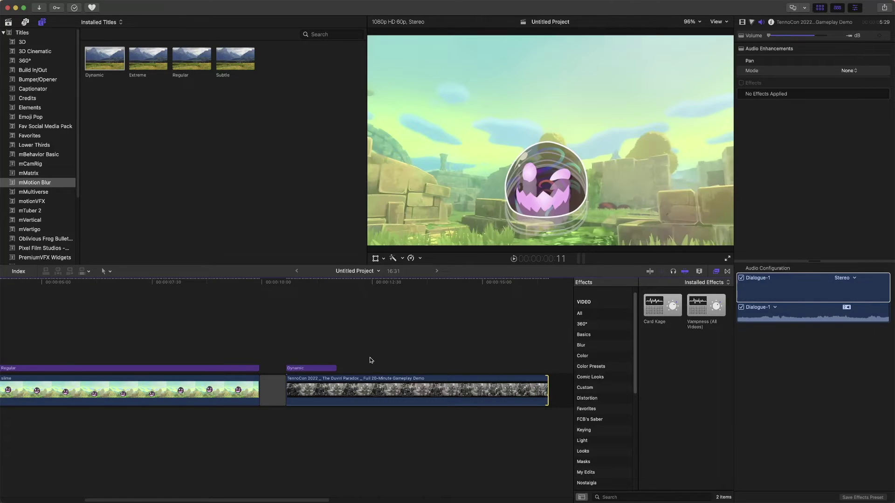
{"action": "left_click", "coordinate": [331, 368]}
{"action": "left_click_drag", "start_coordinate": [333, 368], "coordinate": [547, 376]}
{"action": "left_click", "coordinate": [514, 259]}
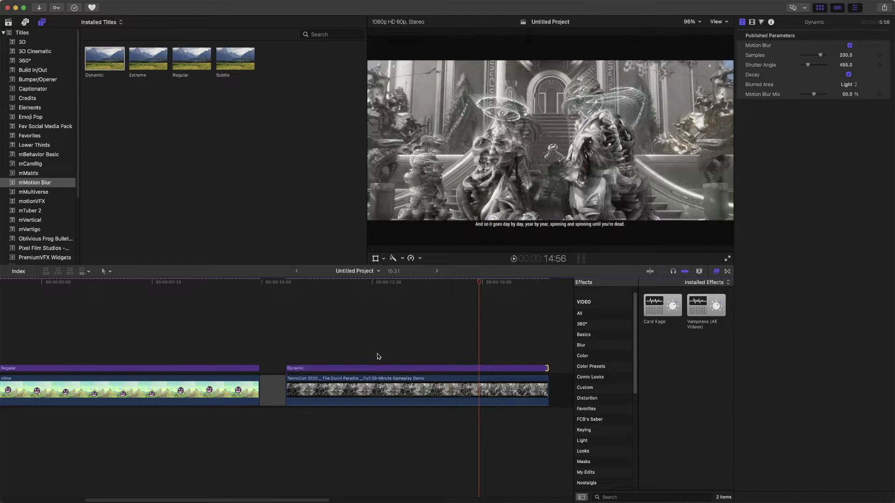
- Preview the TennoCon 2022 clip from near its start with the Dynamic title disabled, and enable the title again
{"action": "left_click", "coordinate": [366, 369]}
{"action": "left_click", "coordinate": [367, 369]}
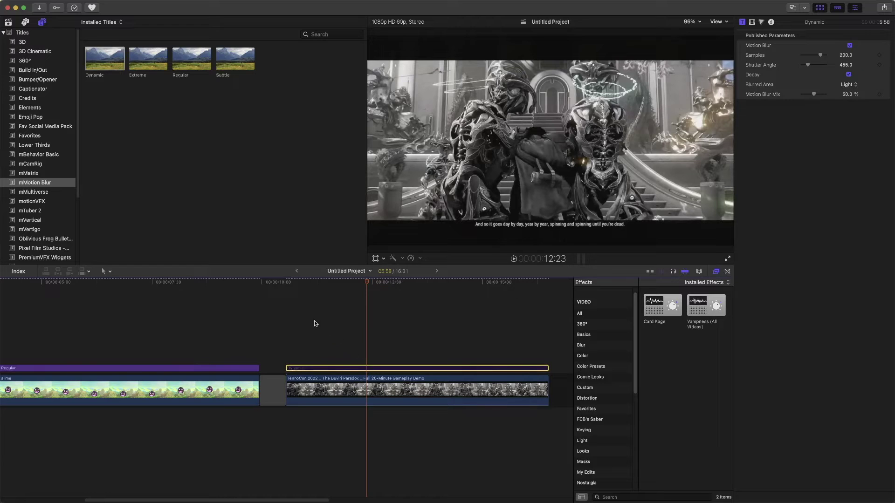
{"action": "left_click", "coordinate": [291, 284]}
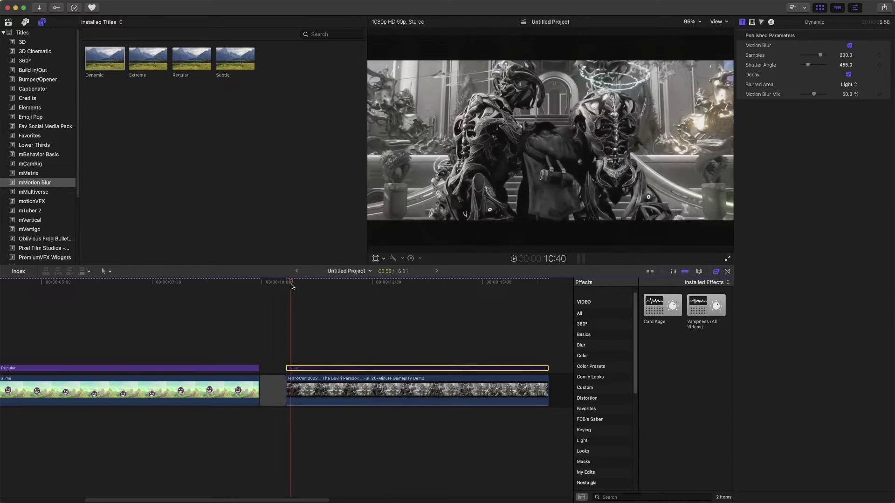
{"action": "left_click", "coordinate": [514, 261]}
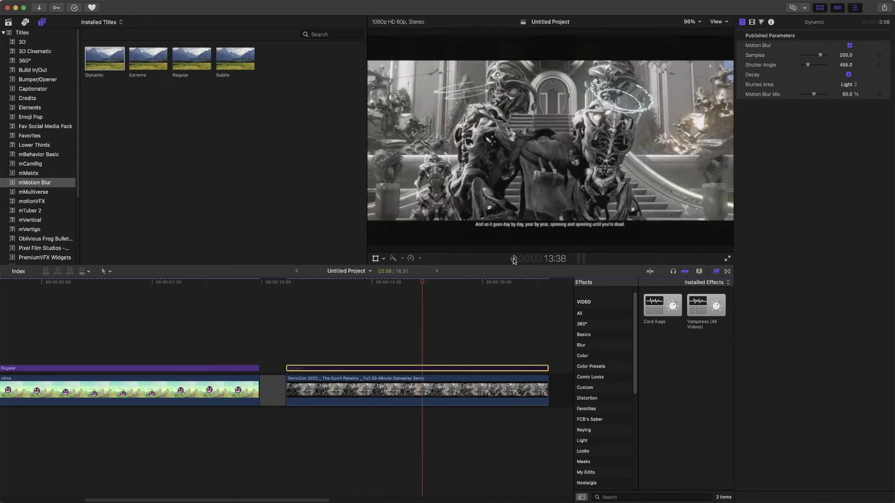
{"action": "left_click", "coordinate": [514, 260]}
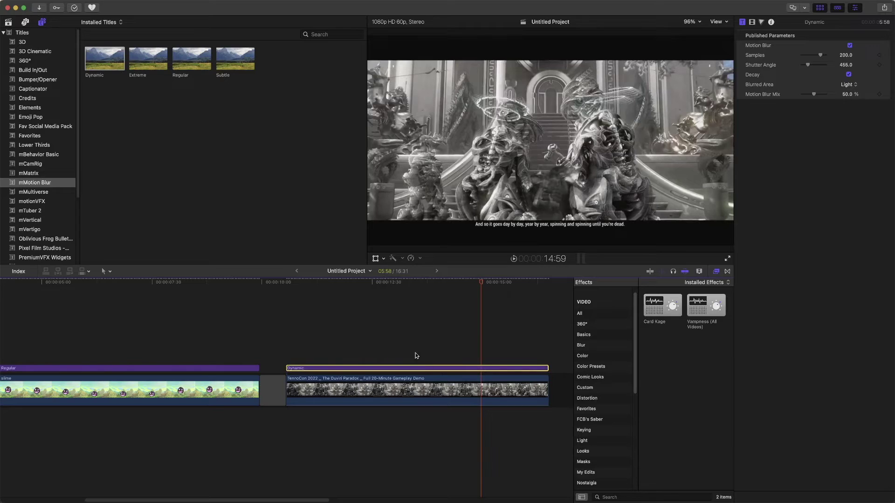
- Play the TennoCon 2022 clip from about 11:26 with the Dynamic title enabled to compare the motion blur
{"action": "left_click", "coordinate": [326, 287]}
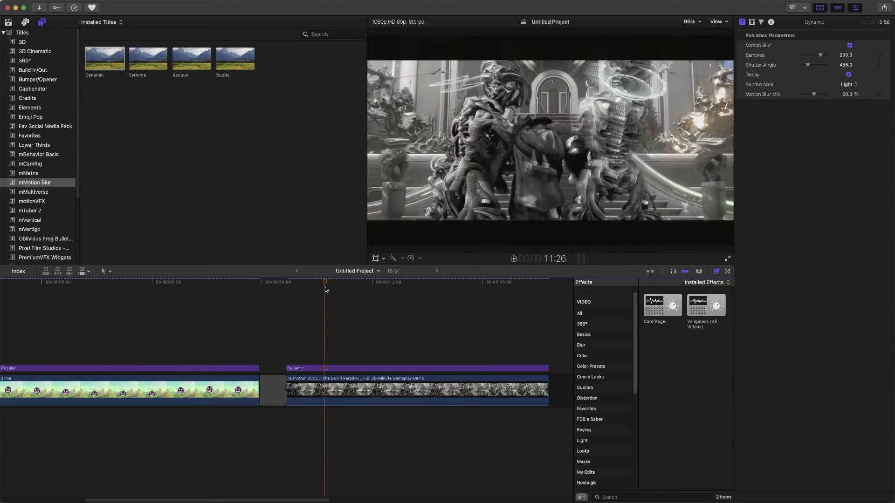
{"action": "left_click", "coordinate": [513, 259]}
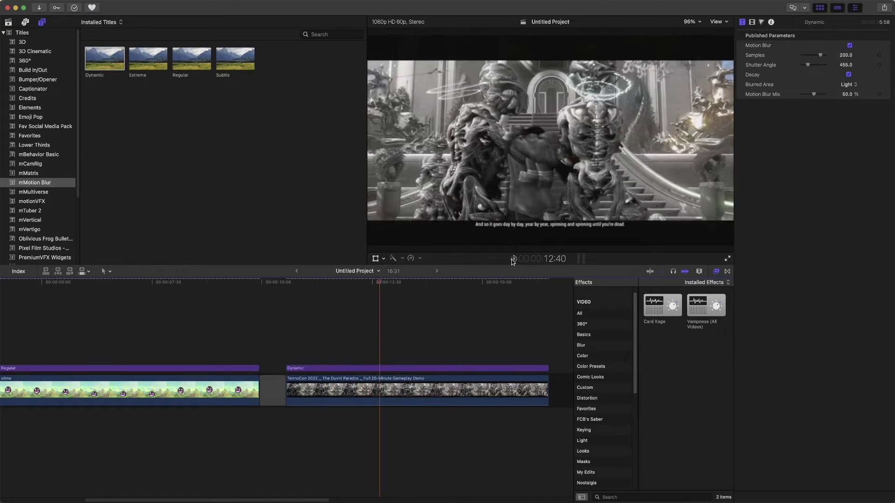